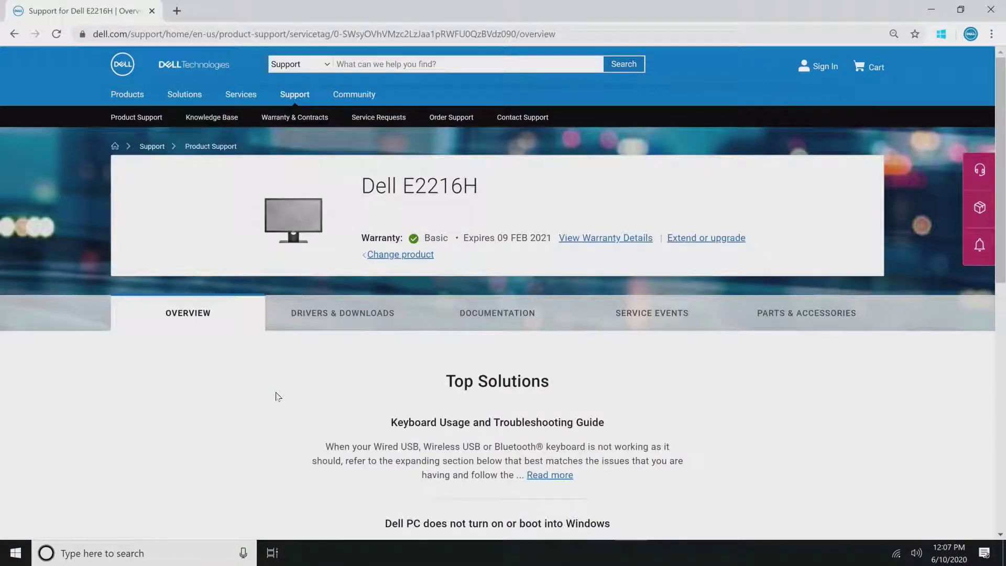
- Download ddmsetup1995.exe from the E2216H Drivers & Downloads list and launch the installer
click(354, 317)
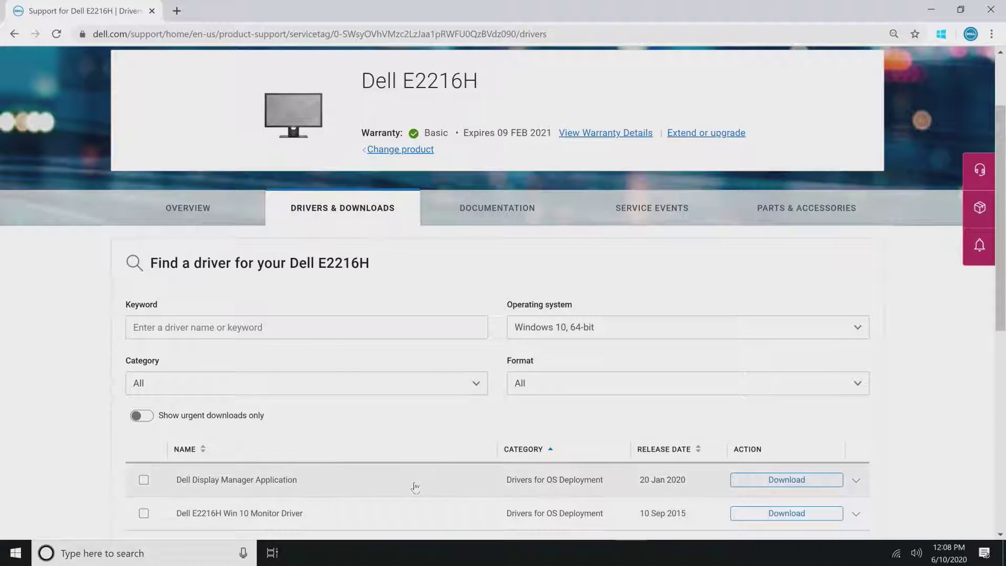
click(415, 484)
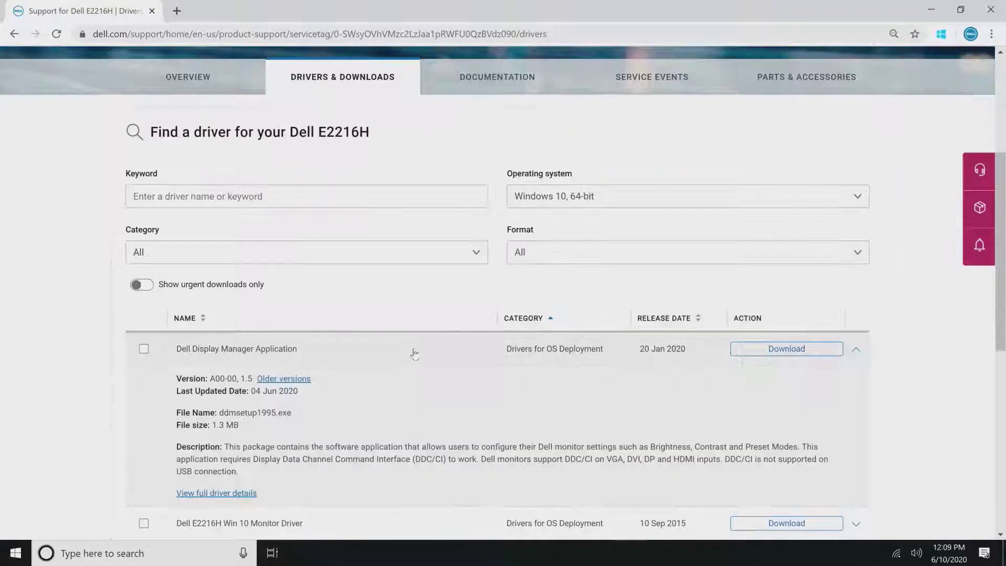
click(776, 351)
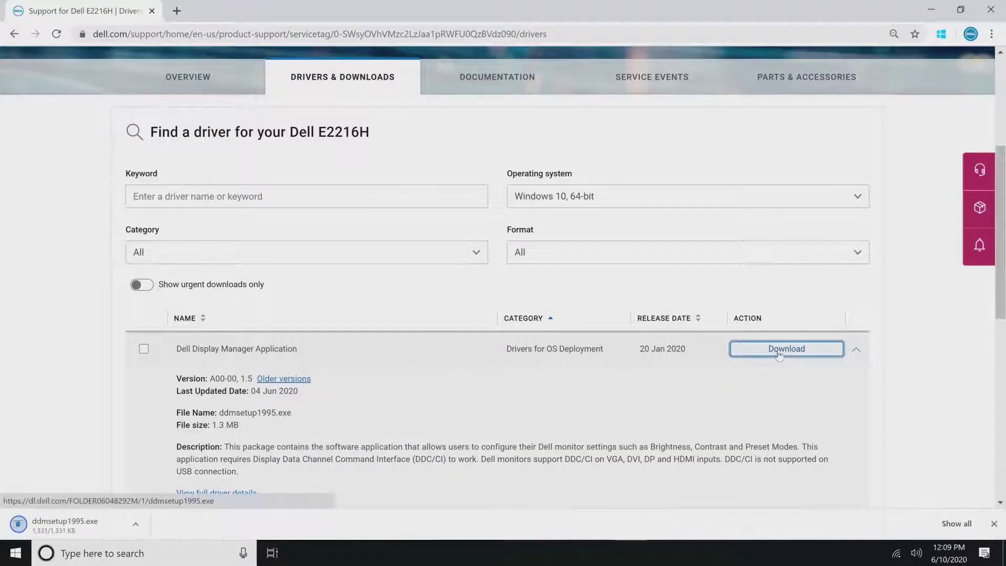
click(108, 526)
- Accept the Dell Display Manager license and run setup through to installation
click(574, 383)
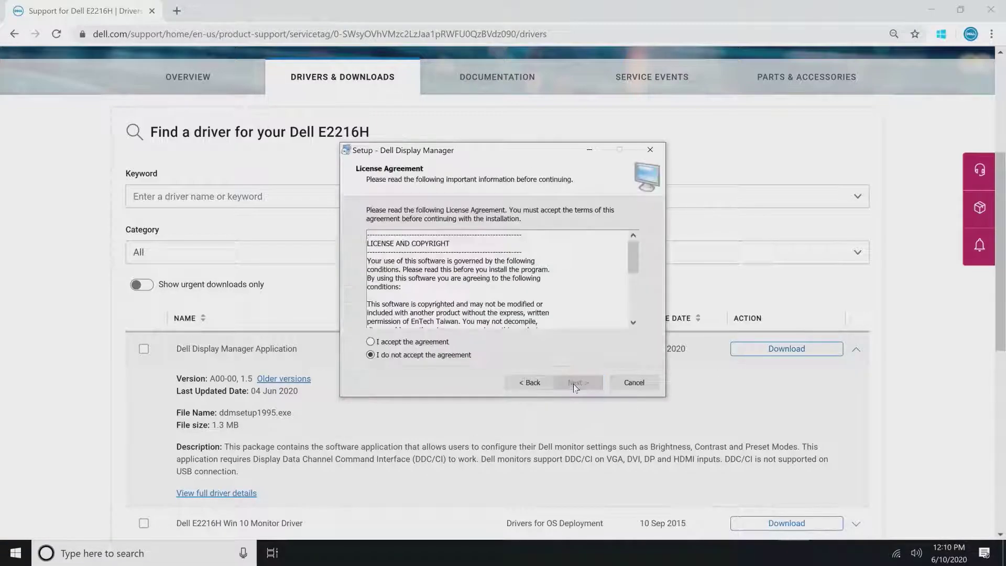
drag(633, 255, 633, 301)
click(370, 342)
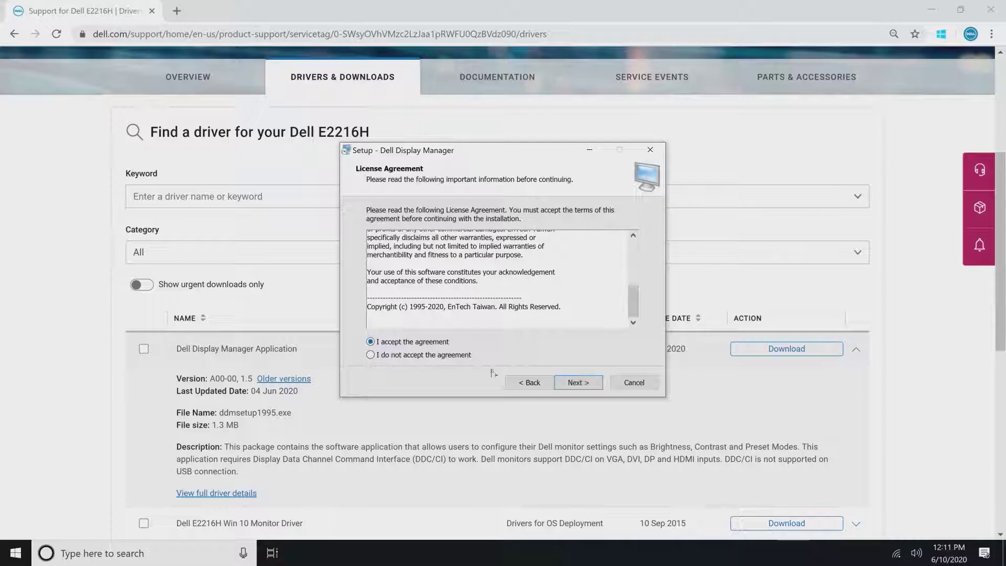
click(578, 383)
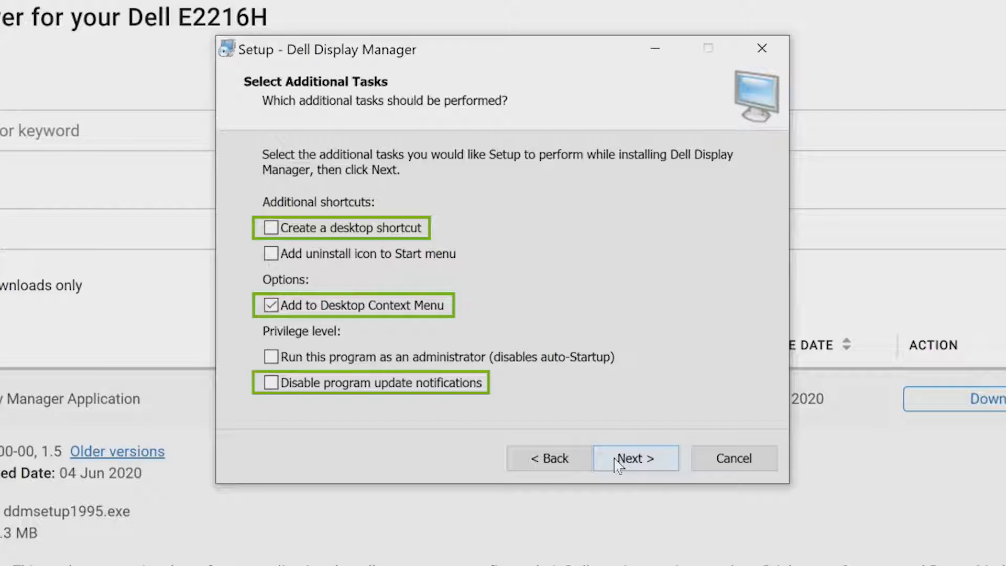
click(617, 460)
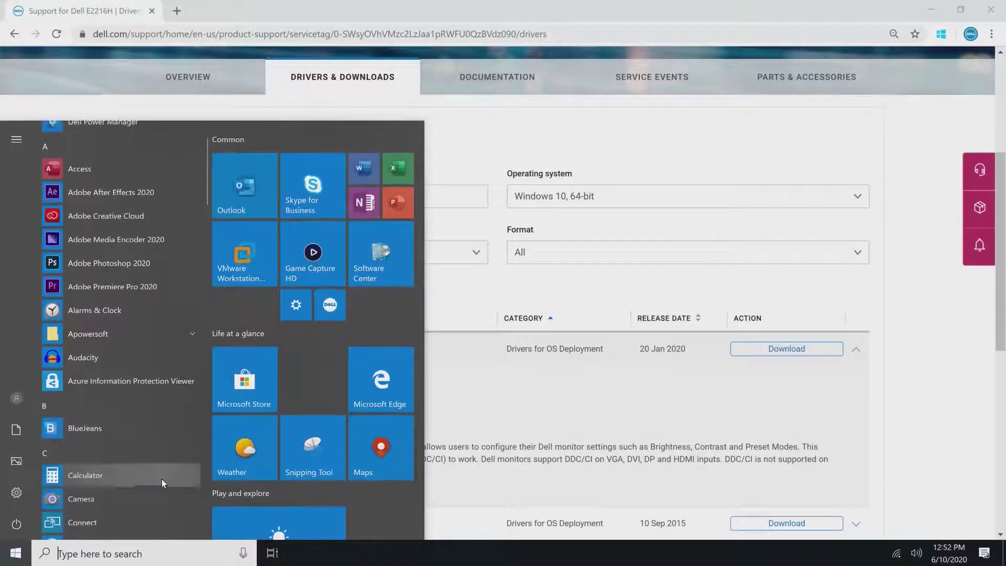
scroll(189, 418, down, 3)
- Launch Dell Display Manager from the Start menu's app list
click(190, 417)
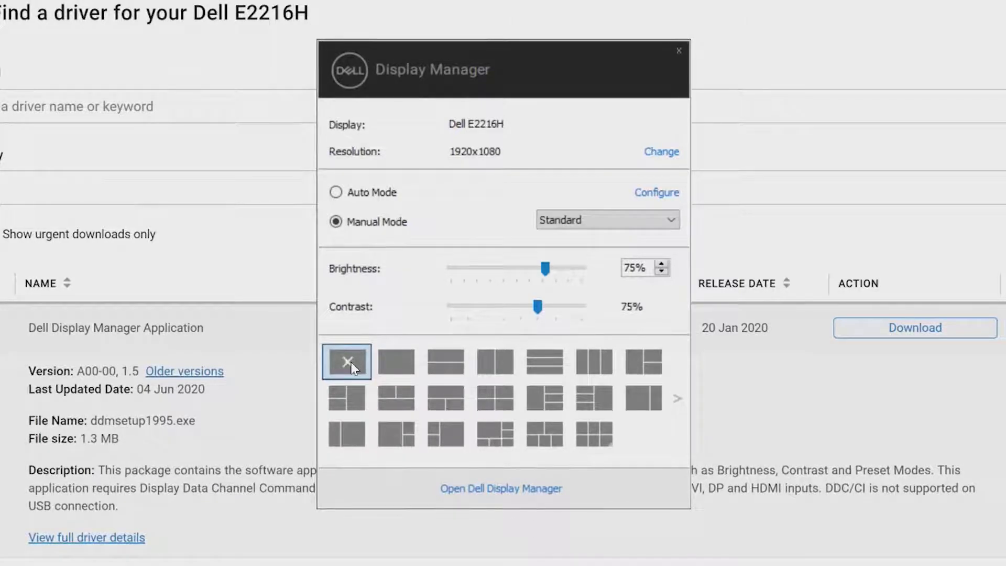
- Open the full Dell Display Manager window and show the Auto Mode per-application presets
click(464, 489)
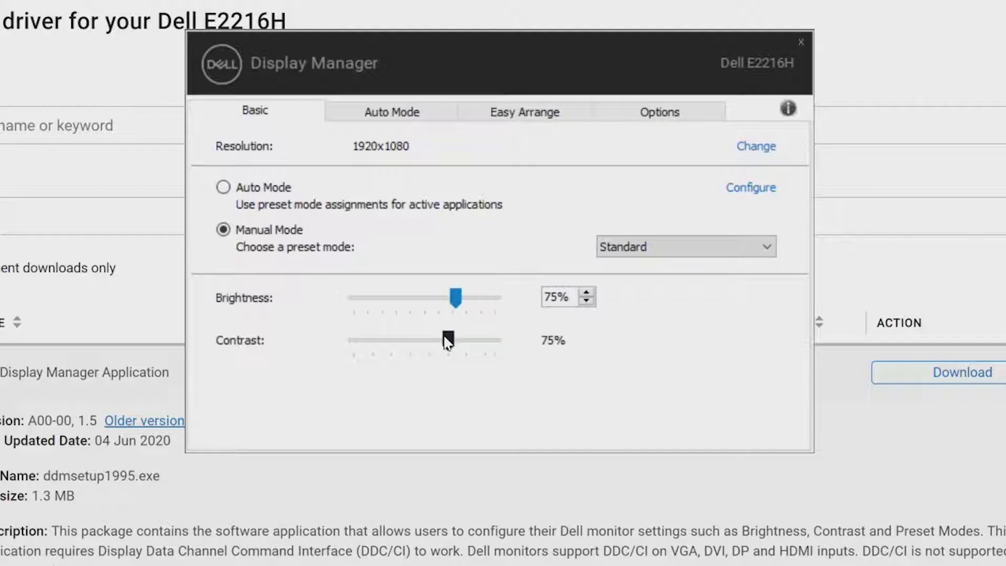
click(396, 114)
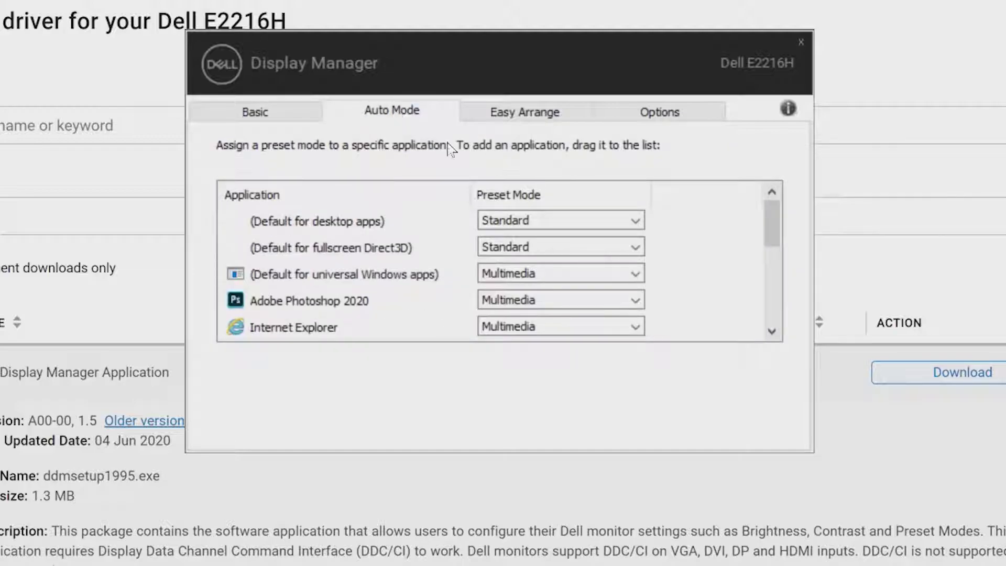
drag(772, 223, 774, 316)
- Give Windows Media Player the Multimedia preset, browse Easy Arrange layouts, then view Options
click(636, 302)
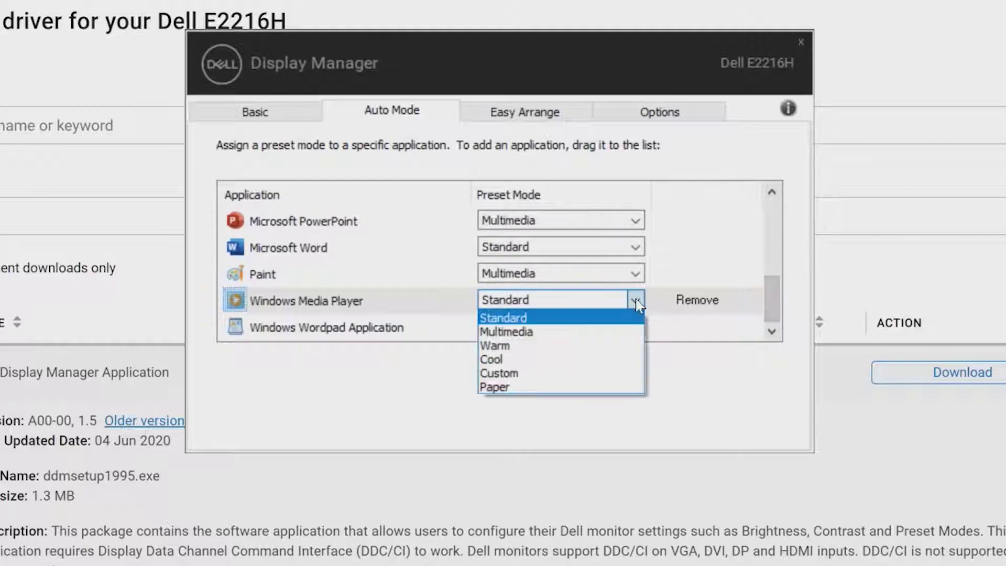
click(625, 332)
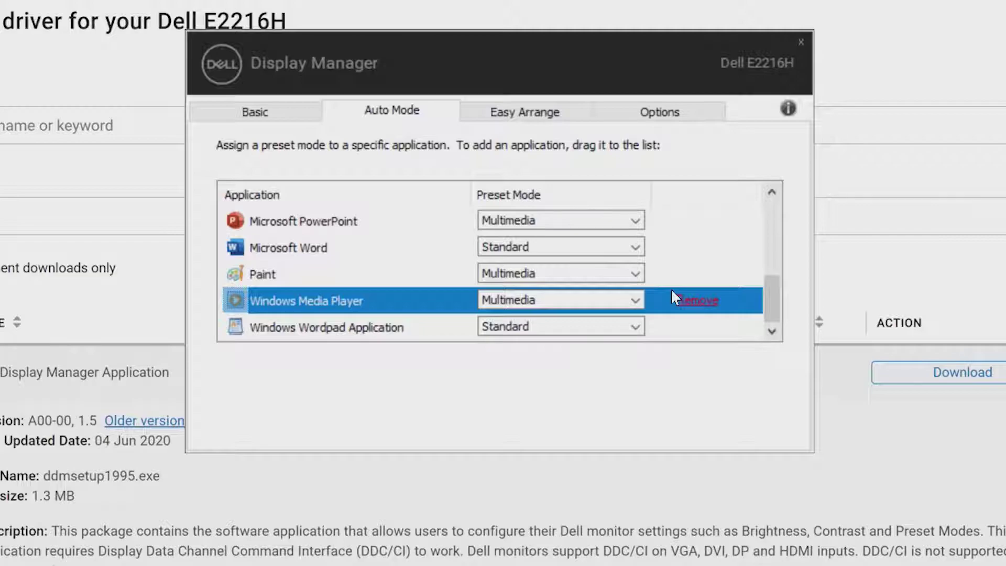
click(551, 116)
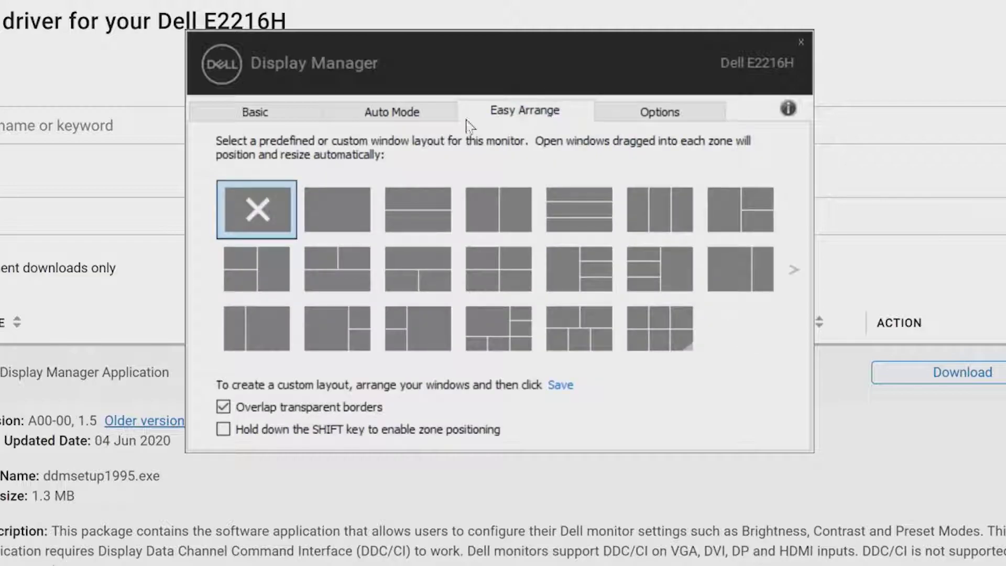
click(792, 271)
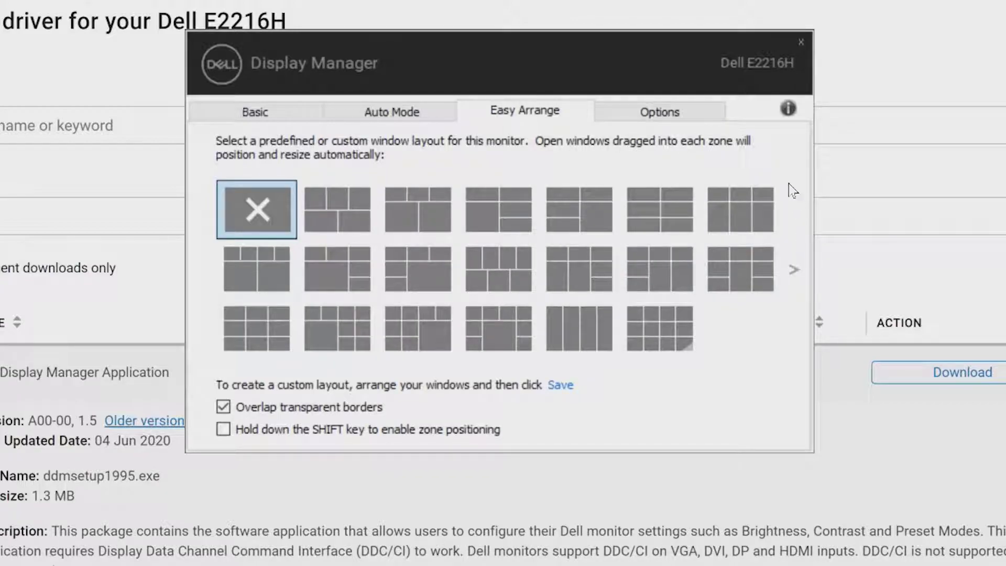
click(695, 118)
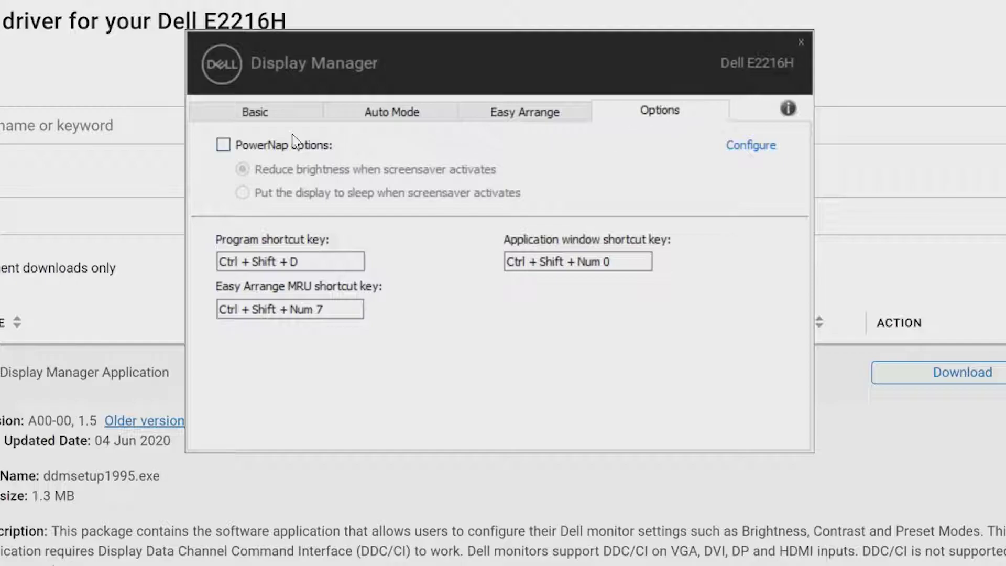
click(224, 145)
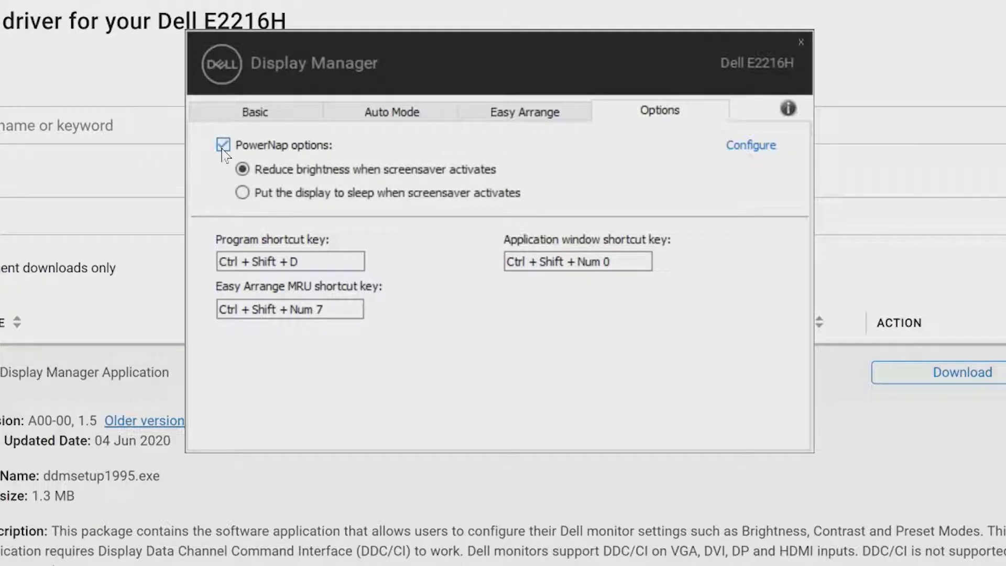
click(224, 146)
click(744, 148)
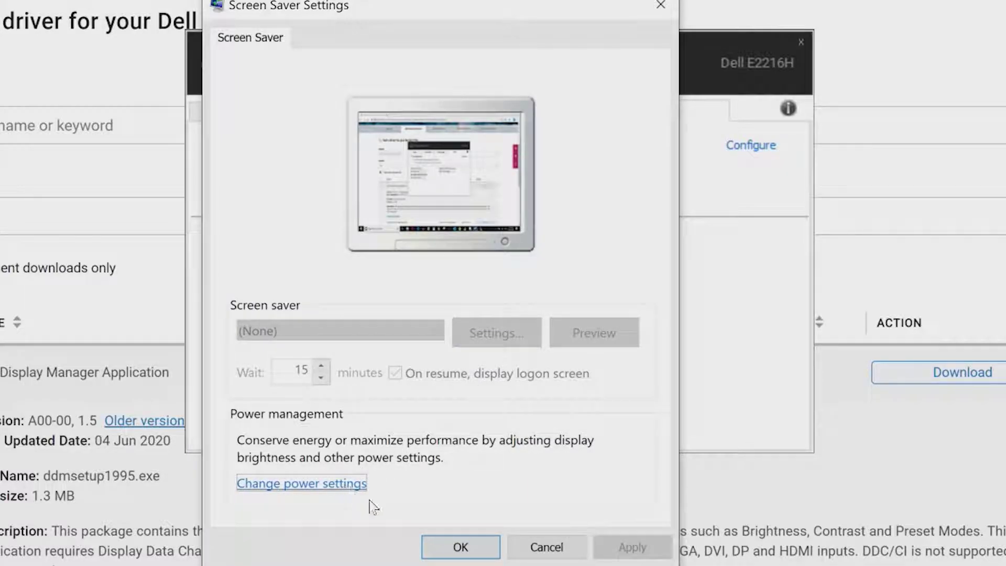
click(462, 547)
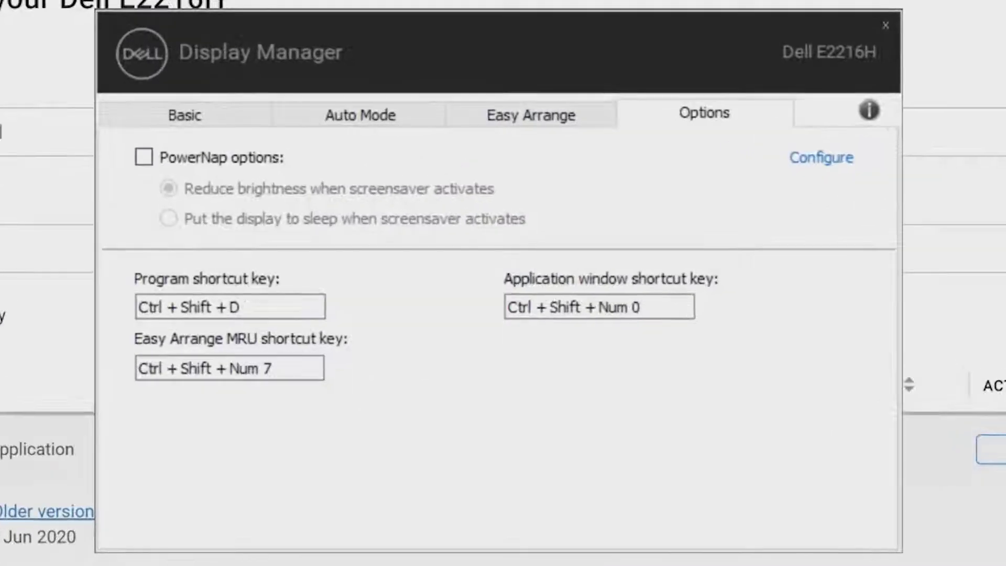